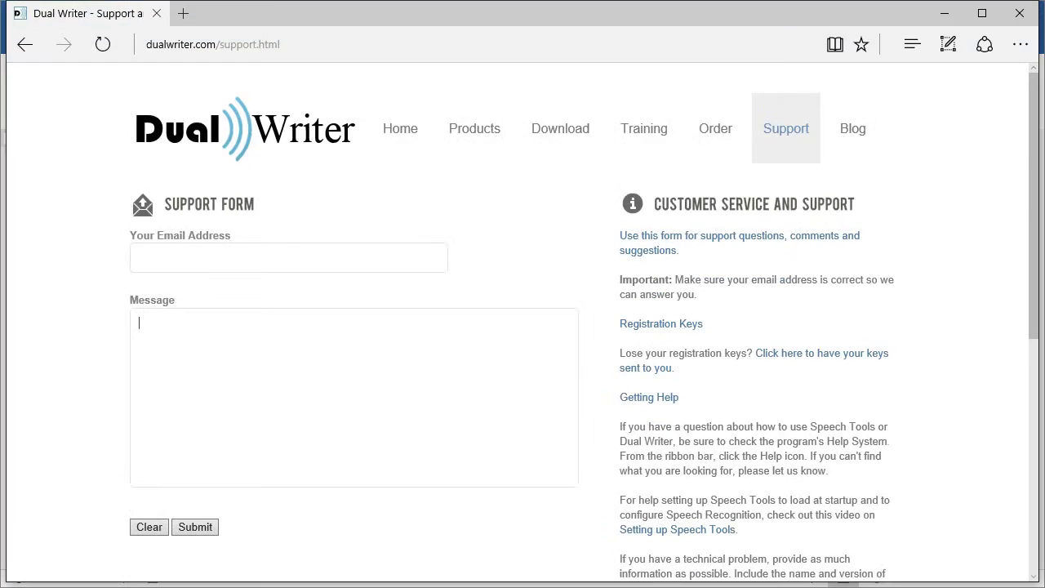
# Step: View the Dual Writer website's Download page, and return to the Support page's contact form
pyautogui.click(558, 143)
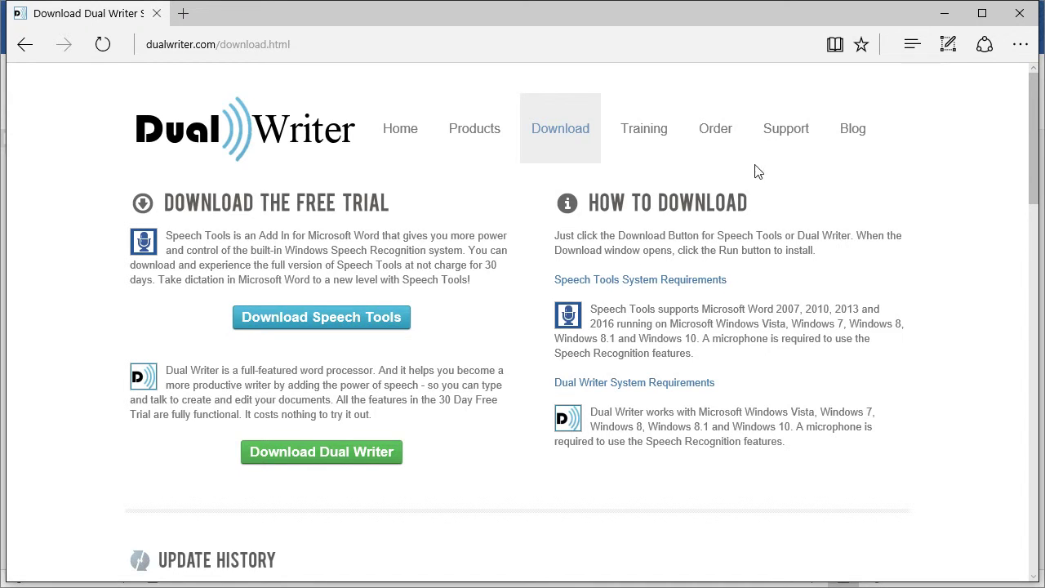
pyautogui.click(786, 135)
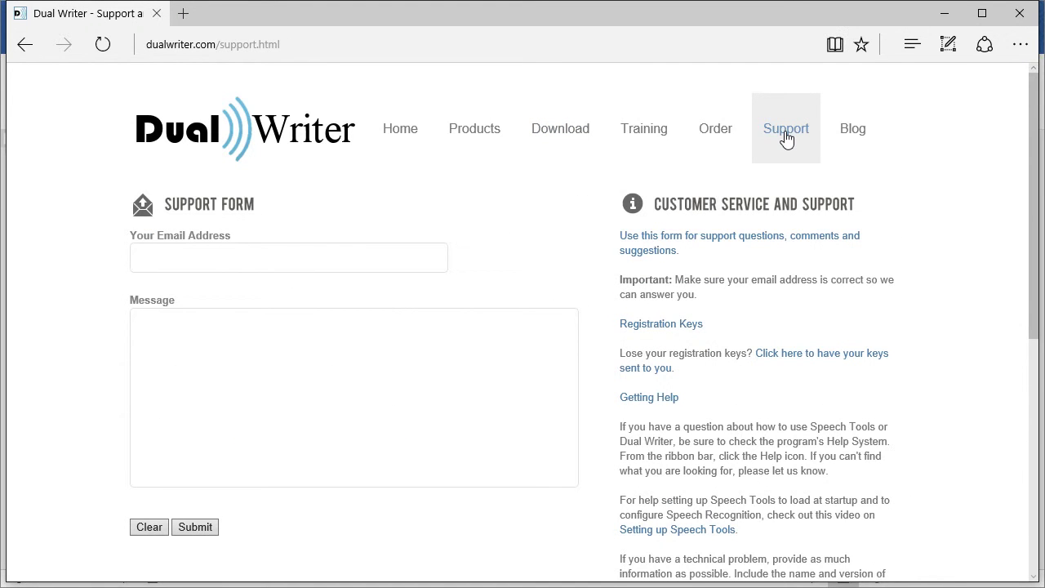
pyautogui.click(357, 256)
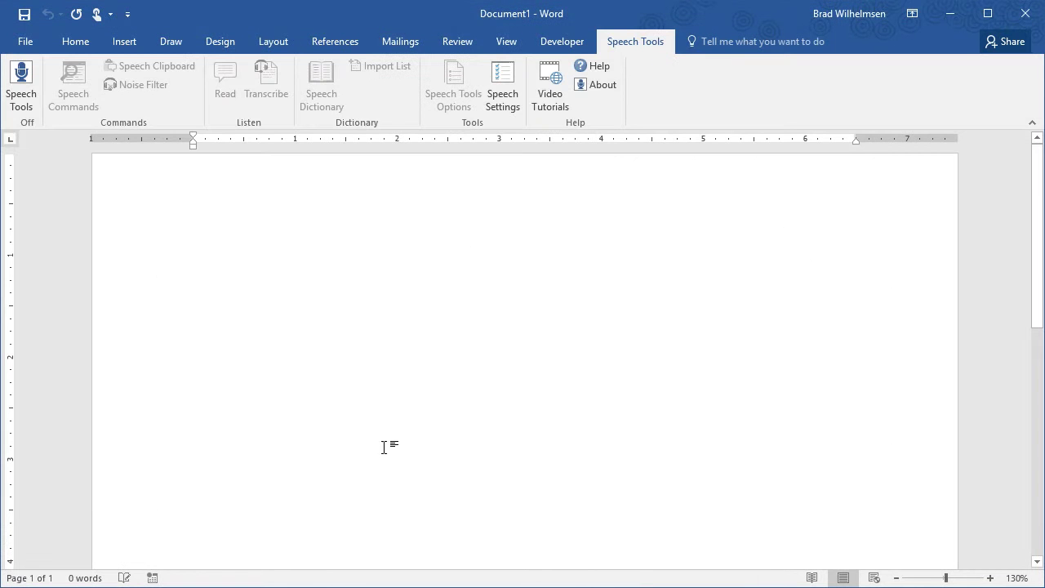
# Step: Switch to Word and inspect the details of Speech Tools Add In for Microsoft Word in the Word add-ins options
pyautogui.click(74, 40)
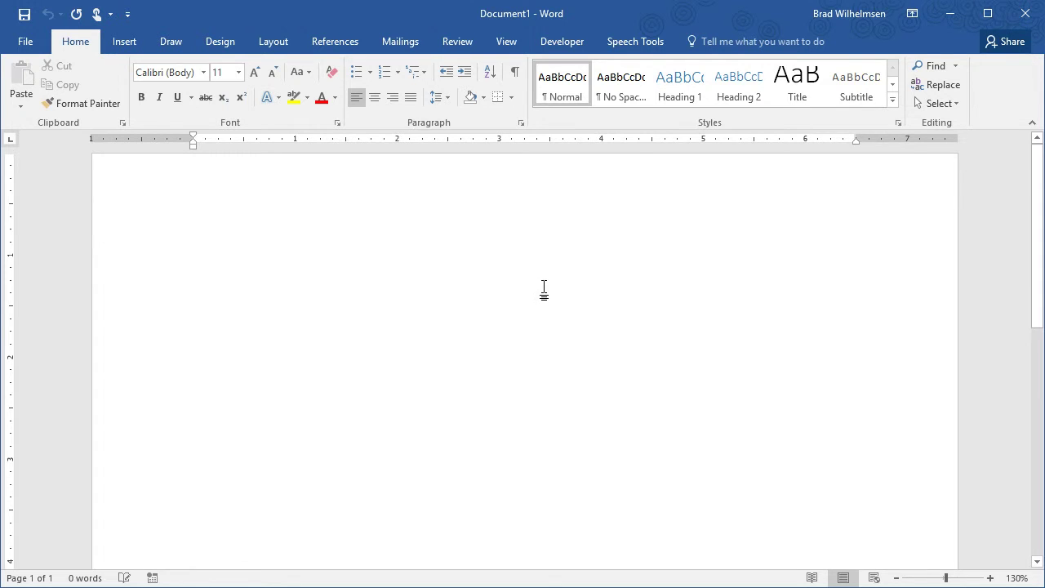
pyautogui.click(642, 40)
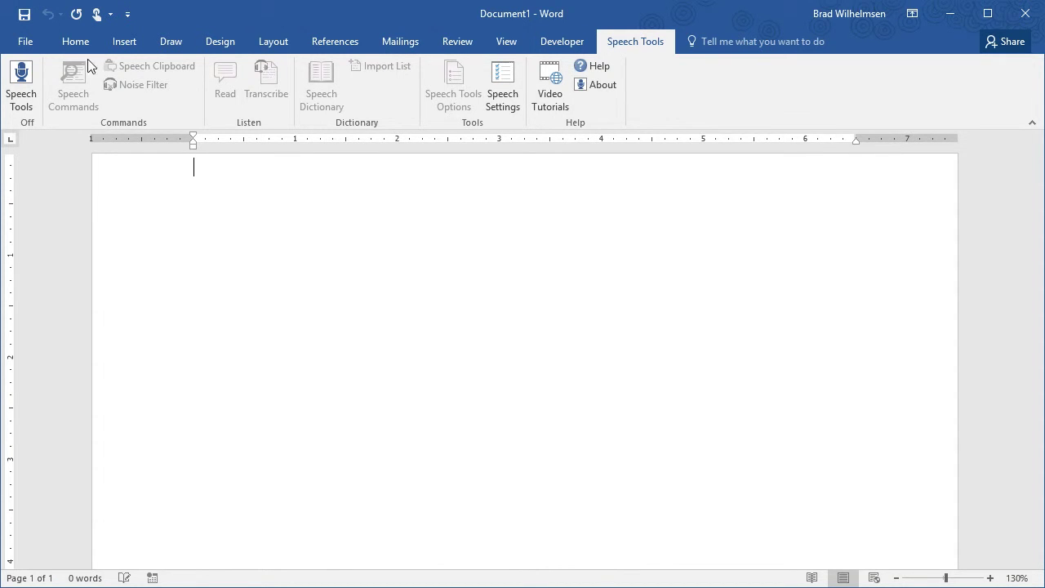
pyautogui.click(24, 45)
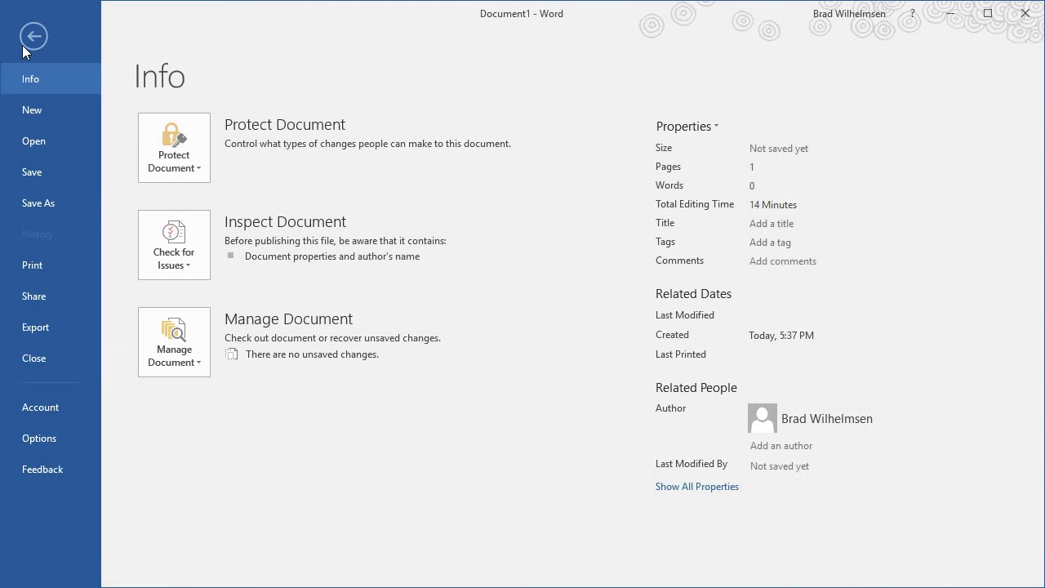
pyautogui.click(39, 439)
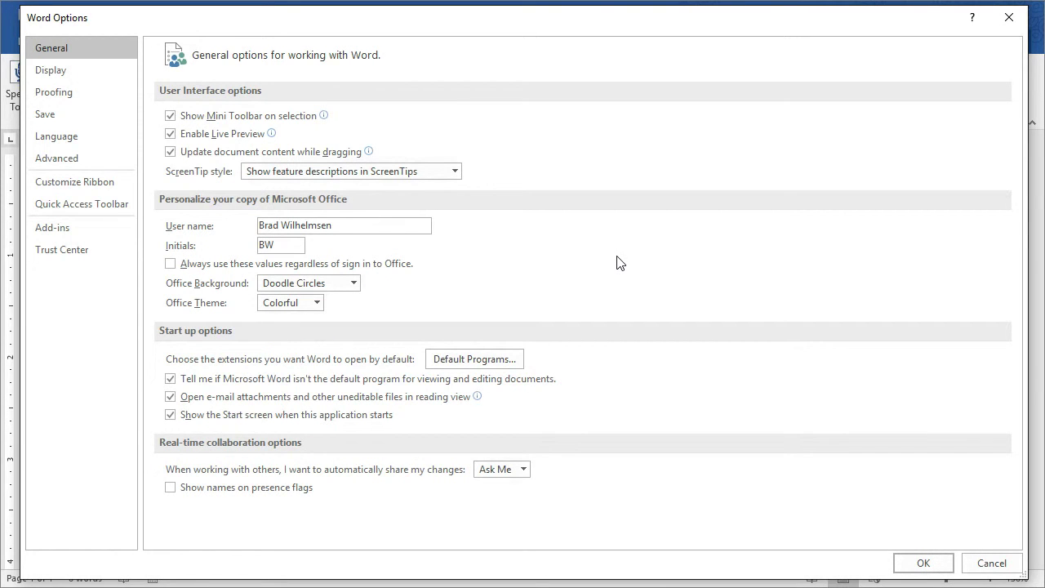
pyautogui.click(64, 233)
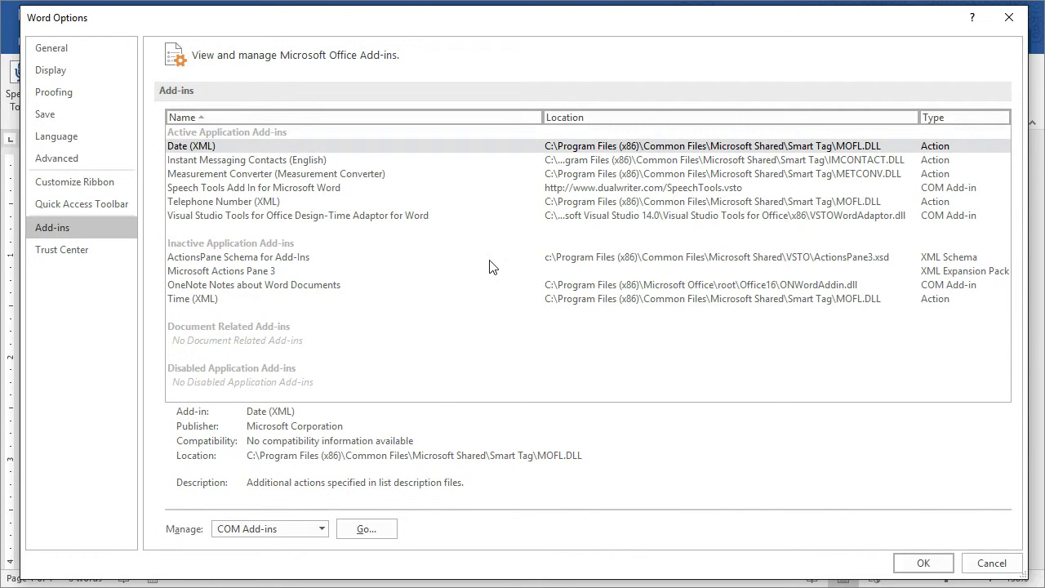
pyautogui.click(272, 190)
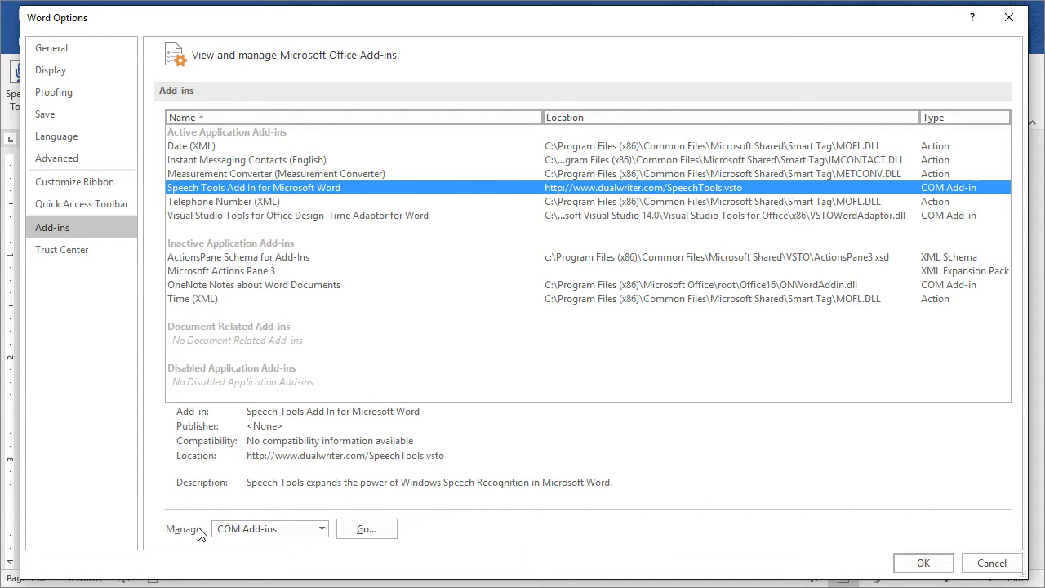
# Step: Manage the COM Add-ins and make sure Speech Tools Add In for Microsoft Word is enabled
pyautogui.click(255, 531)
pyautogui.click(256, 535)
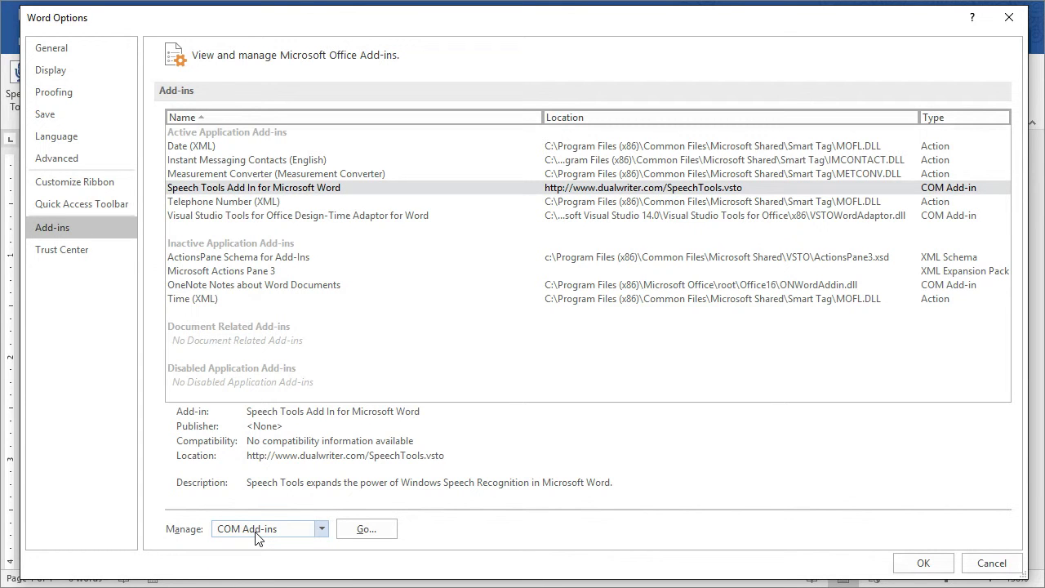
pyautogui.click(364, 529)
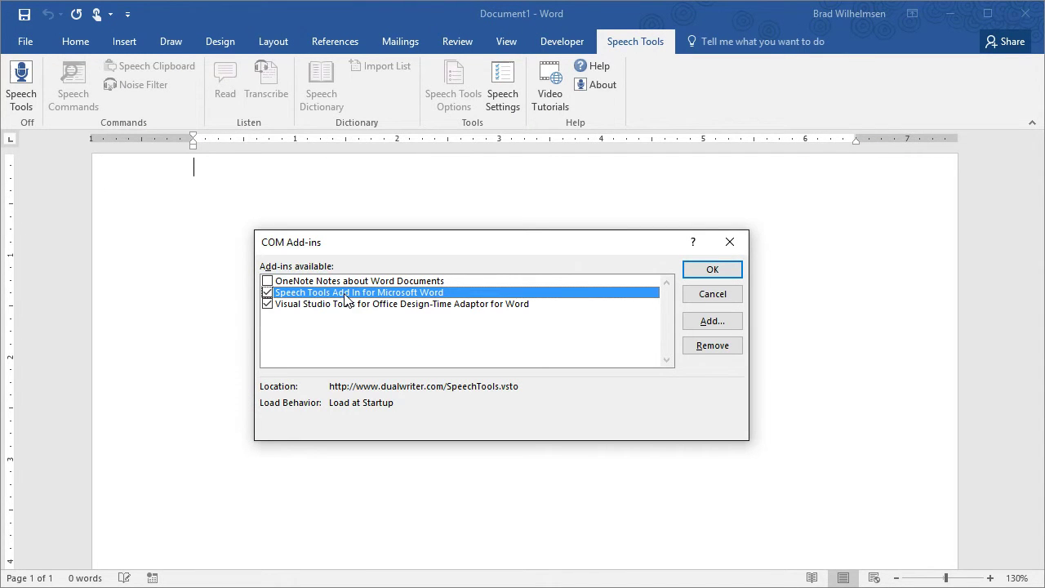
pyautogui.click(268, 293)
pyautogui.click(712, 271)
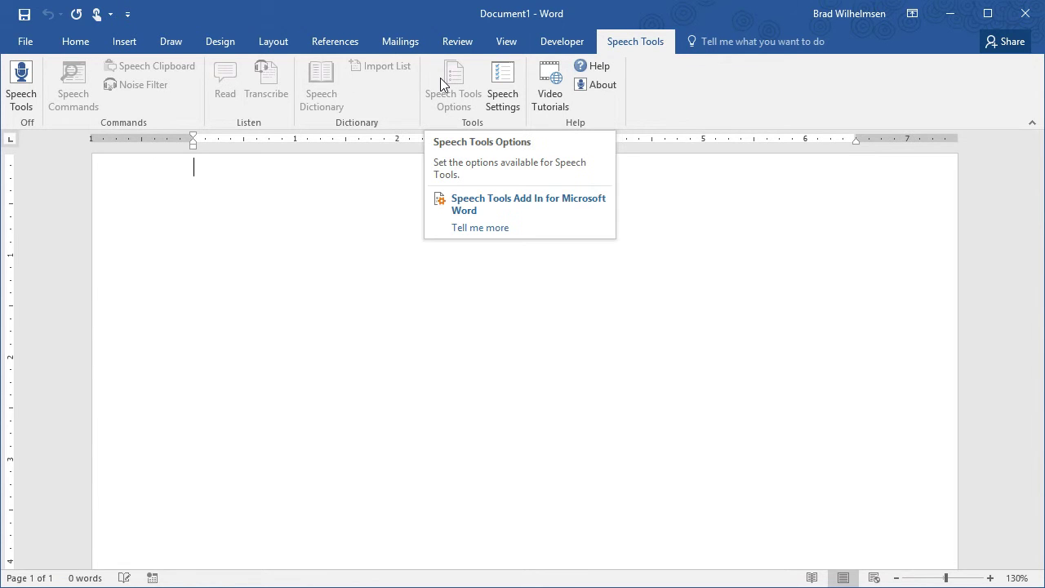
# Step: Activate Speech Tools and shift the speech recognition bar slightly
pyautogui.click(21, 90)
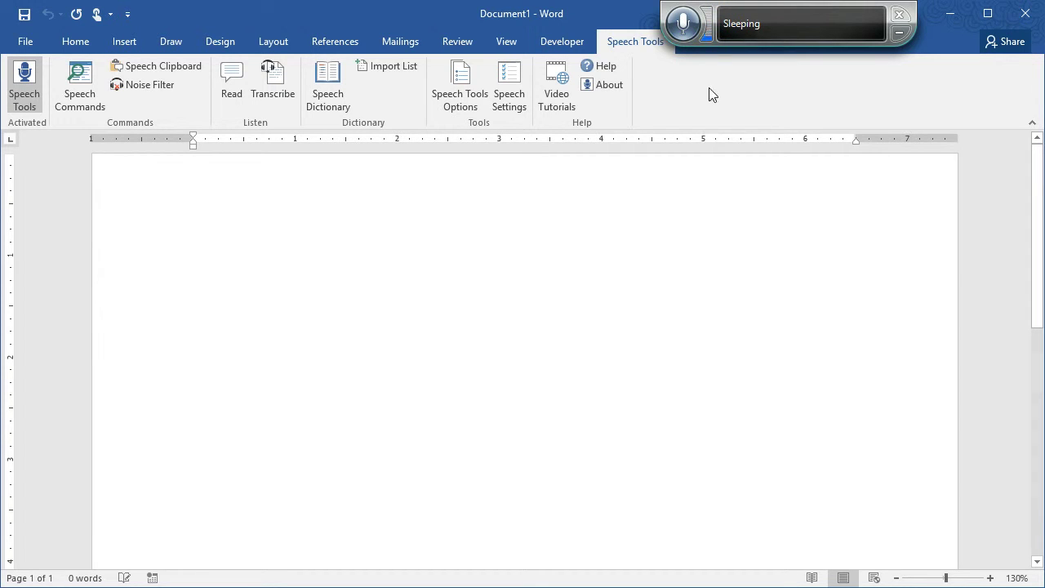
pyautogui.moveTo(762, 30)
pyautogui.mouseDown()
pyautogui.moveTo(769, 53)
pyautogui.moveTo(766, 36)
pyautogui.mouseUp()
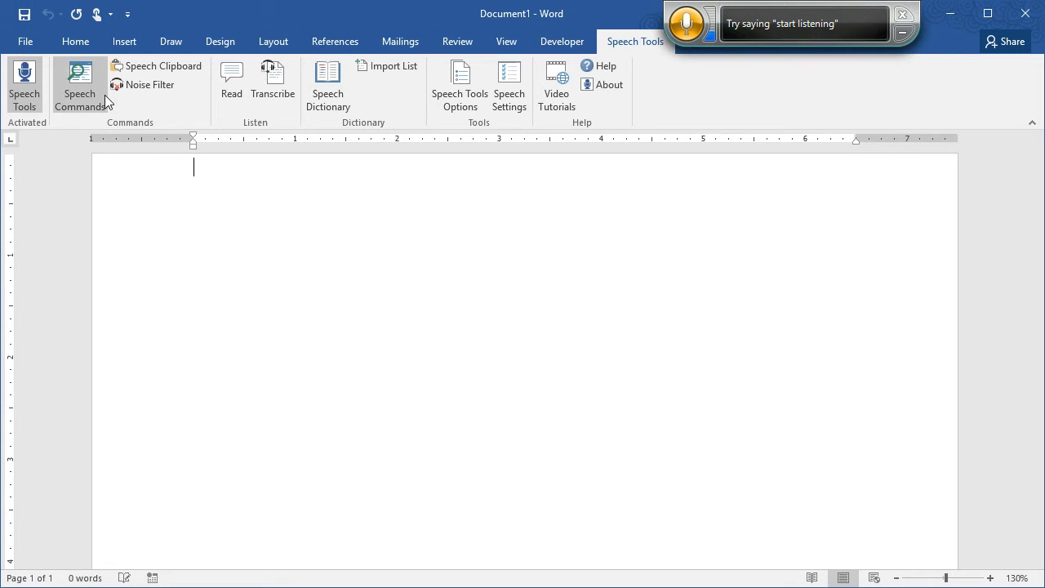
# Step: Preview the Speech Commands list and the Transcribe feature, closing each again
pyautogui.click(82, 97)
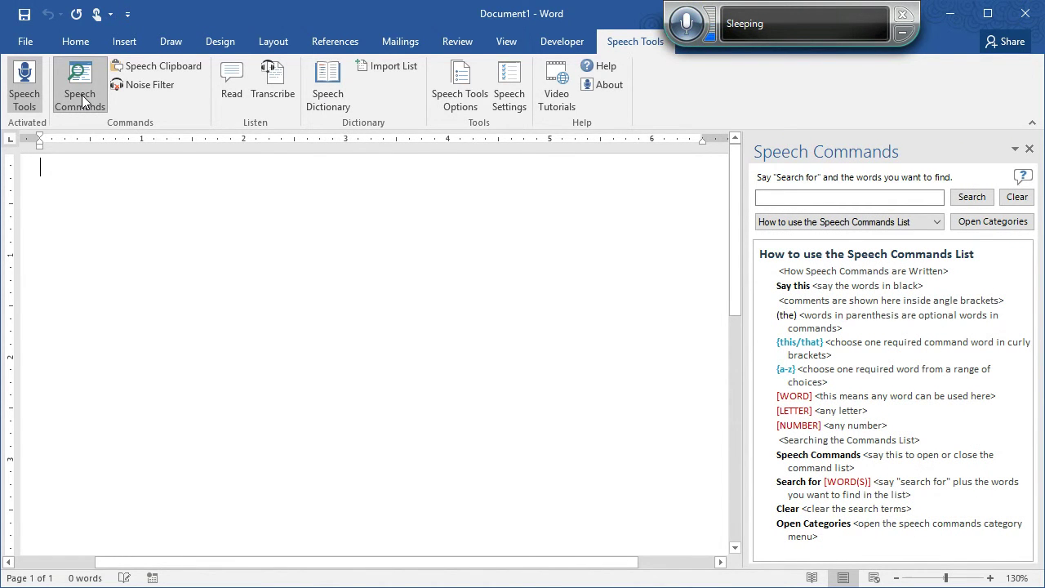
pyautogui.click(82, 100)
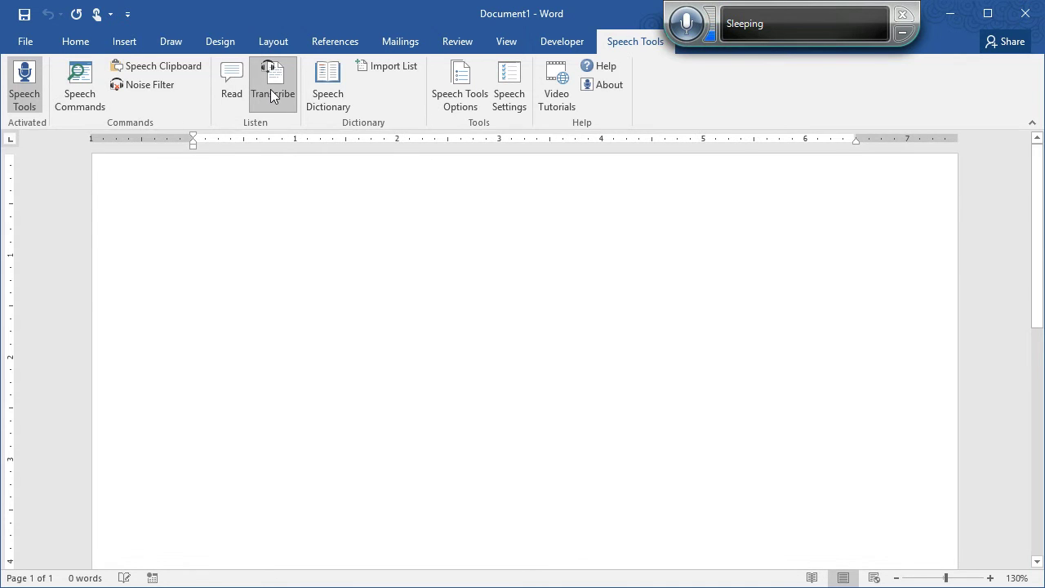
pyautogui.click(272, 90)
pyautogui.click(272, 94)
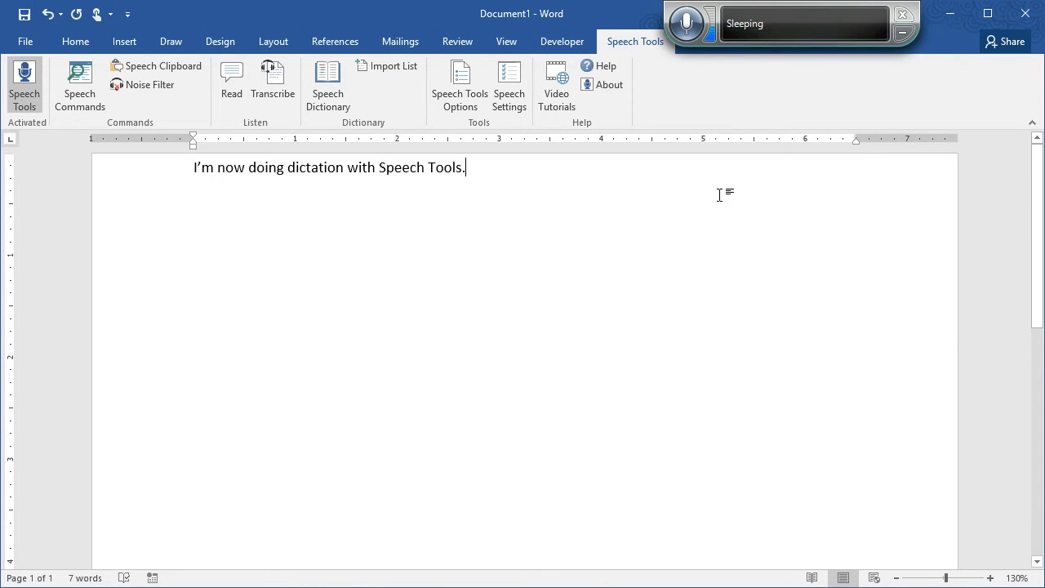
# Step: Review the speech recognizer's configuration and option choices, and open the Speech Recognition settings, moving their window upward
pyautogui.rightClick(770, 29)
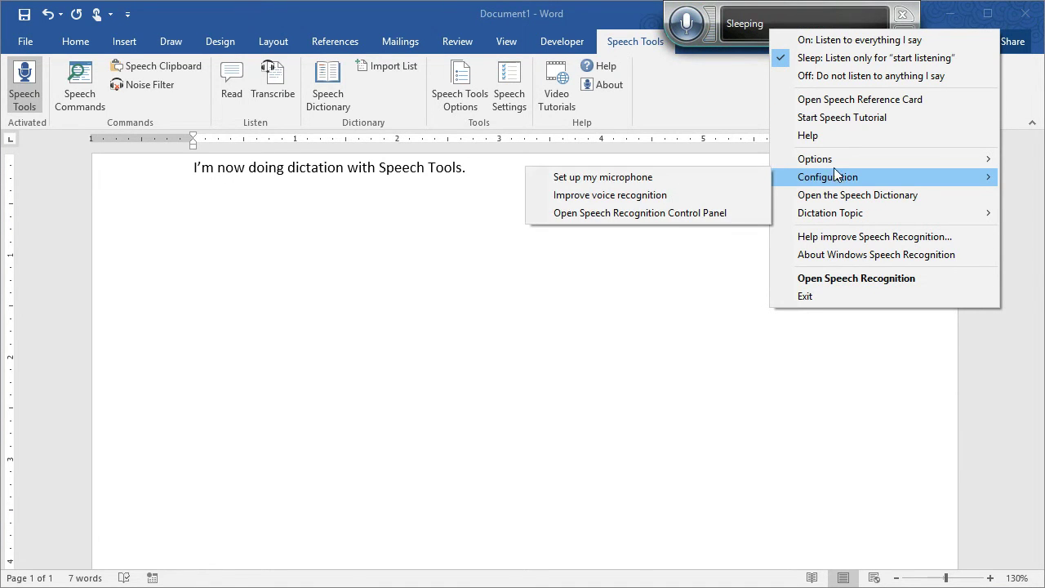
pyautogui.moveTo(832, 160)
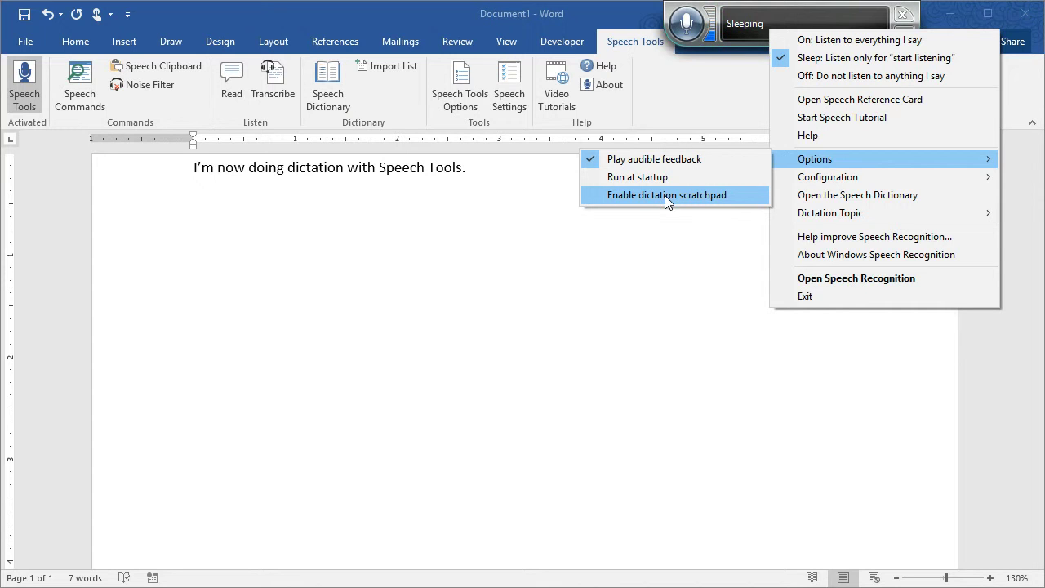
pyautogui.click(641, 235)
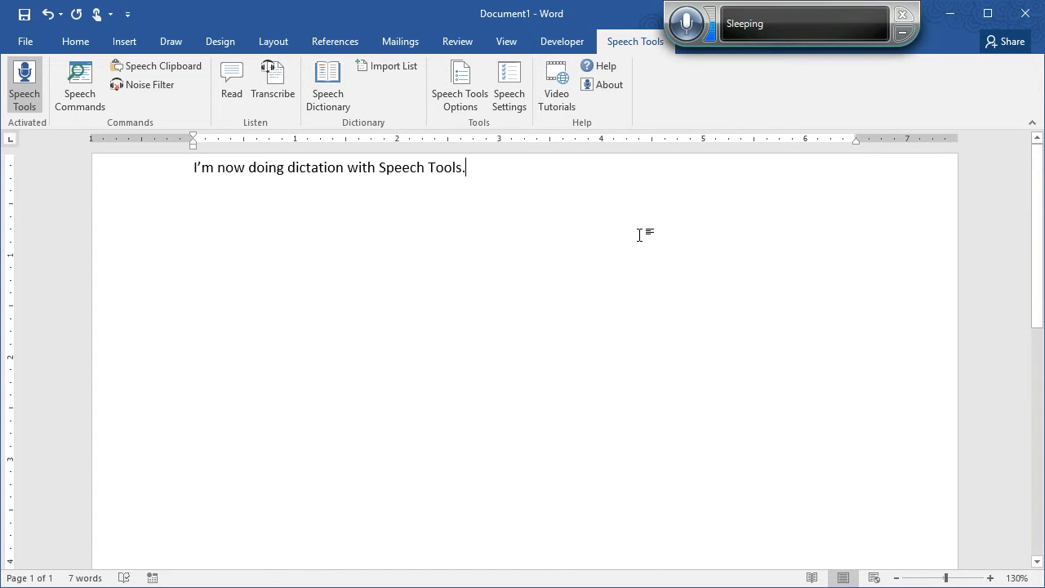
pyautogui.click(506, 99)
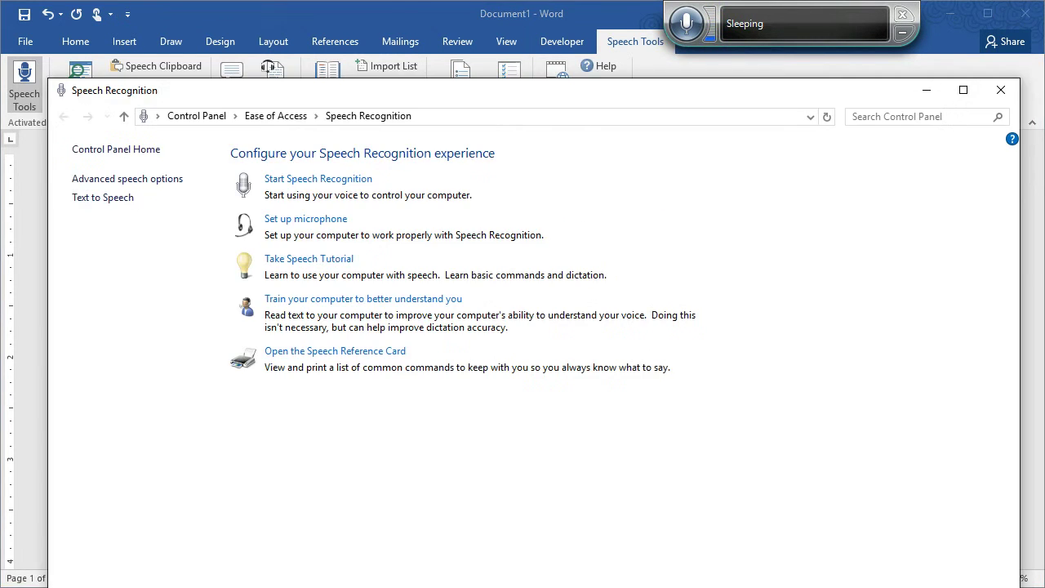
pyautogui.moveTo(512, 96); pyautogui.dragTo(508, 68)
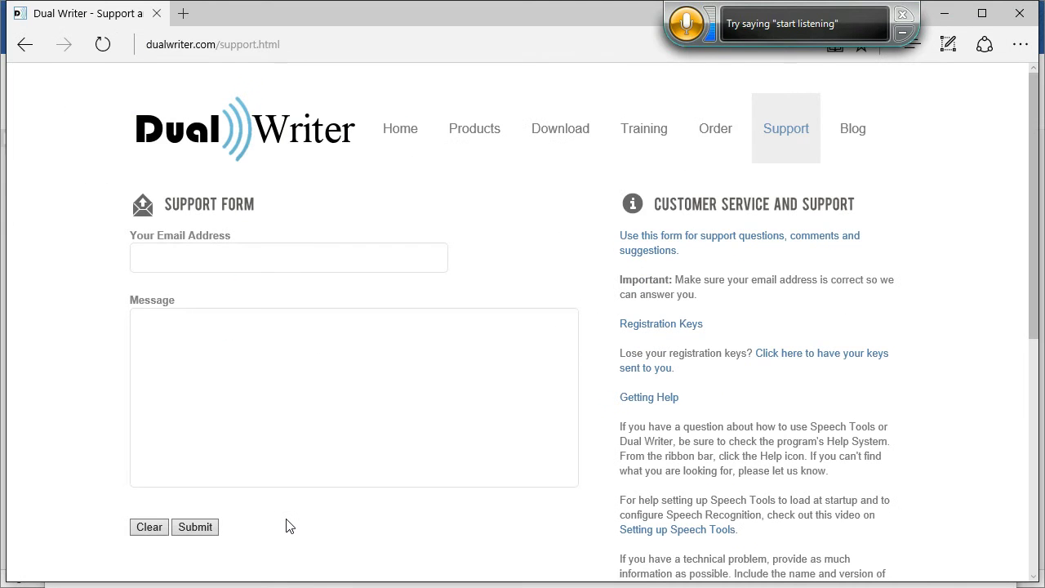
# Step: Browse the lesson list of the Microsoft Word Dictation Course on the Dual Writer website's Training page
pyautogui.click(652, 139)
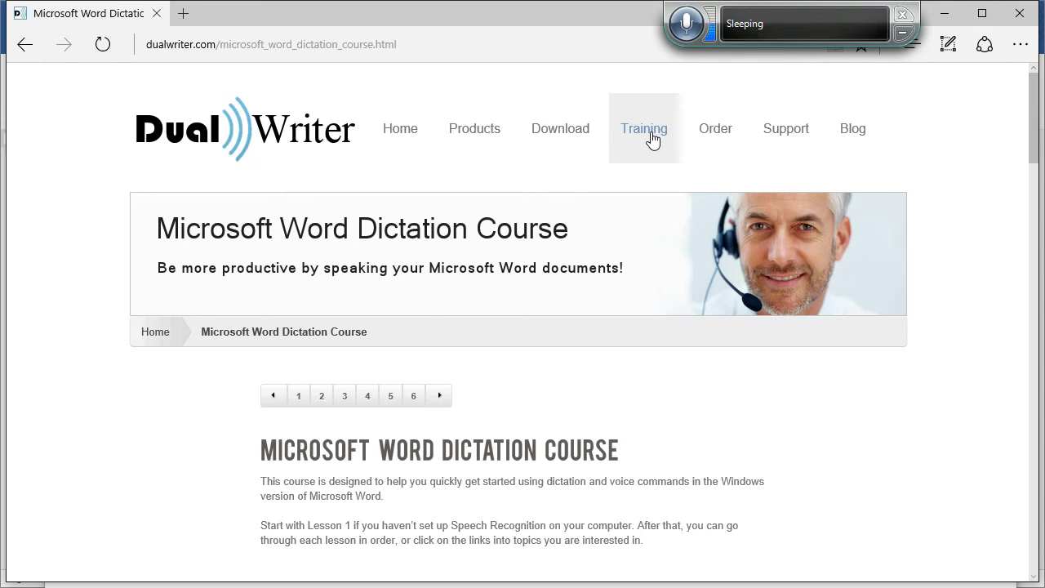
pyautogui.scroll(-2, 184, 441)
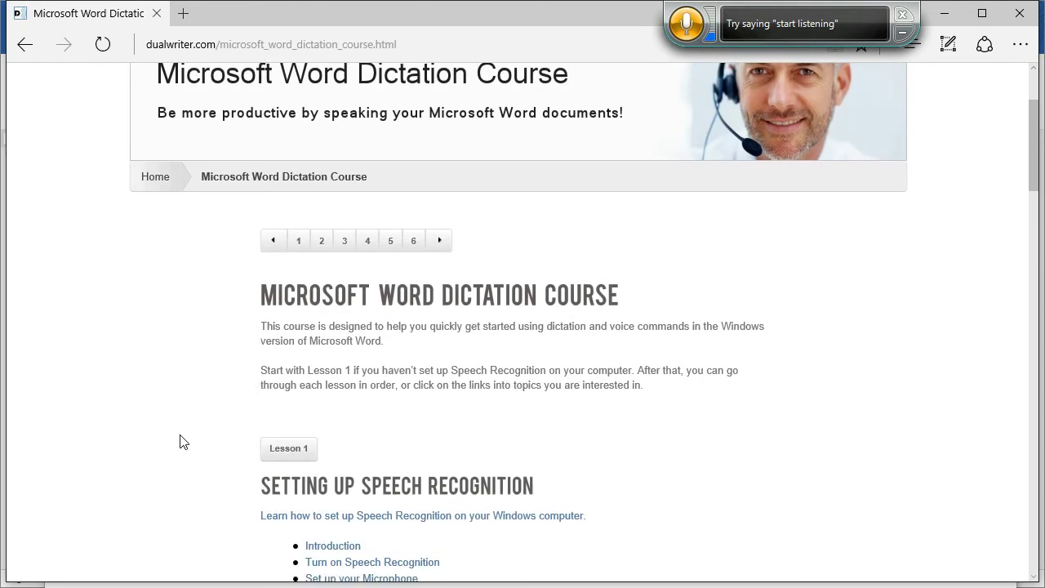
pyautogui.scroll(-3, 184, 441)
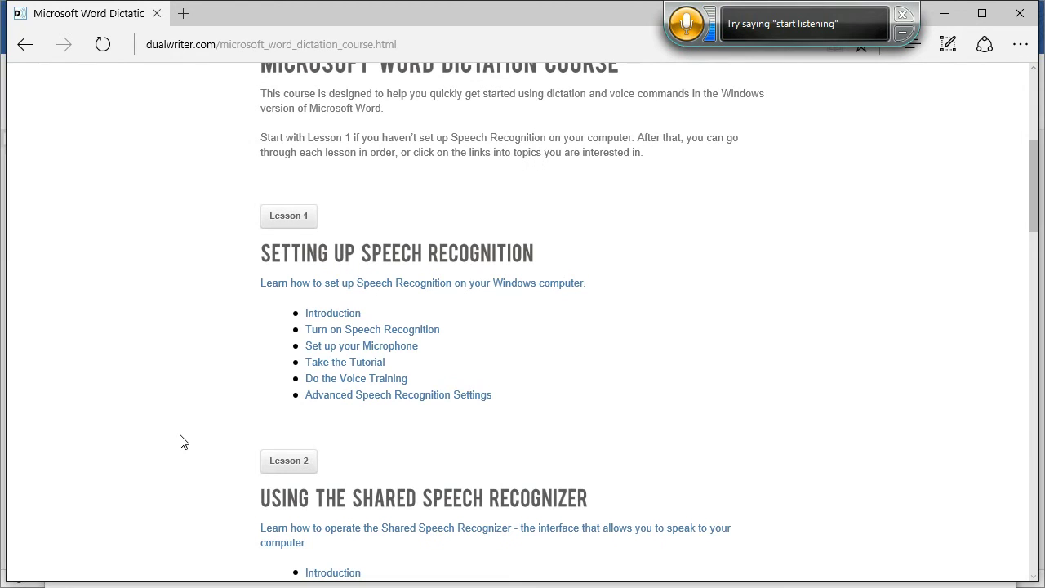
pyautogui.scroll(-3, 184, 442)
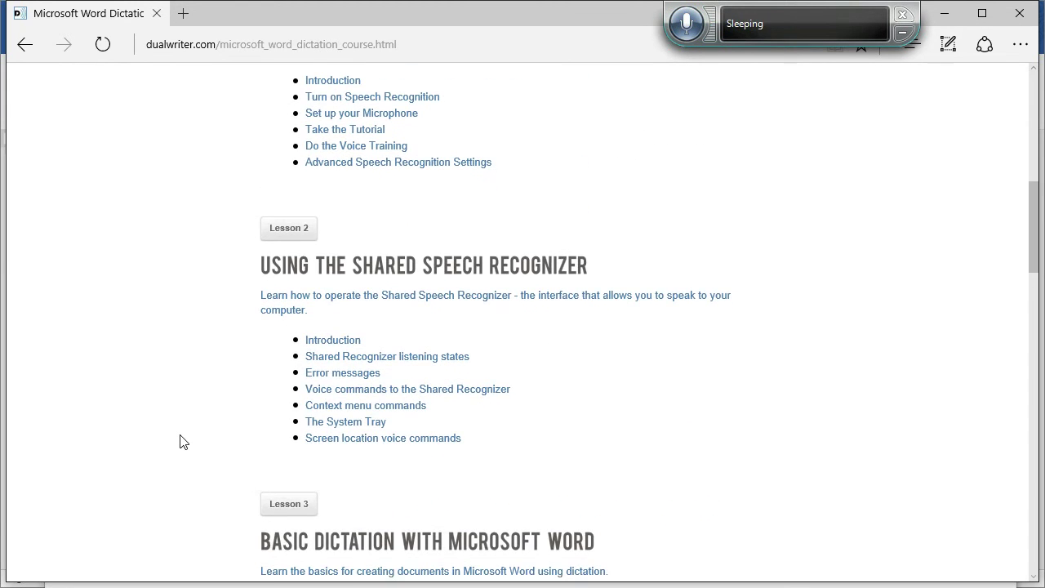
pyautogui.scroll(-4, 183, 442)
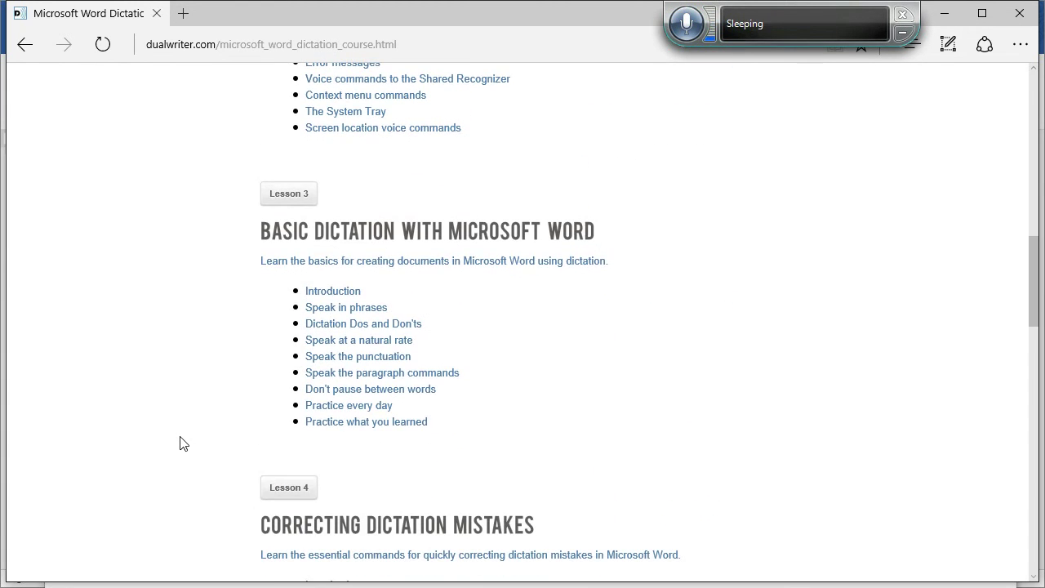
pyautogui.scroll(-3, 184, 441)
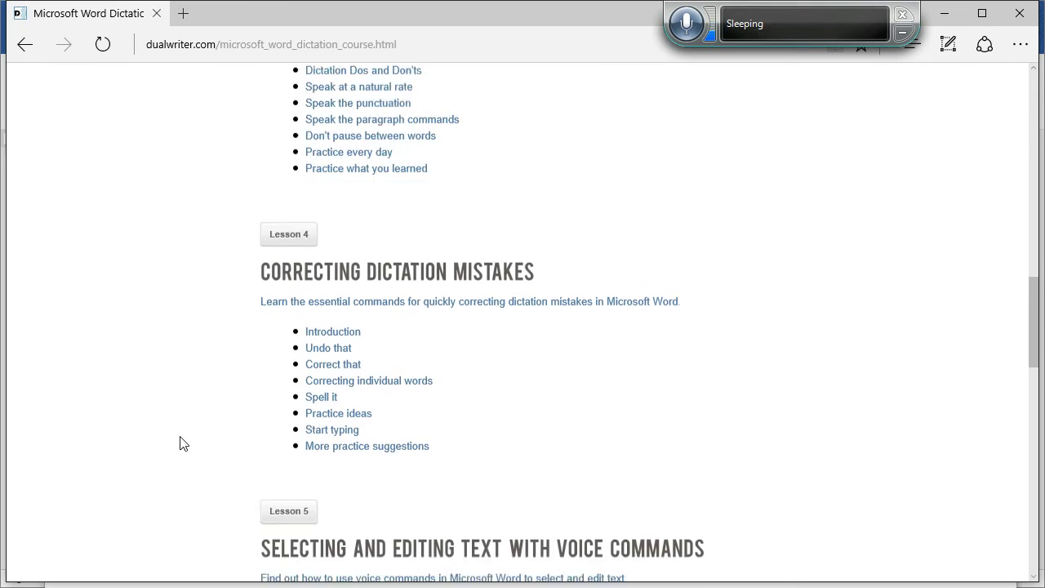
pyautogui.scroll(-3, 184, 442)
pyautogui.scroll(-4, 184, 444)
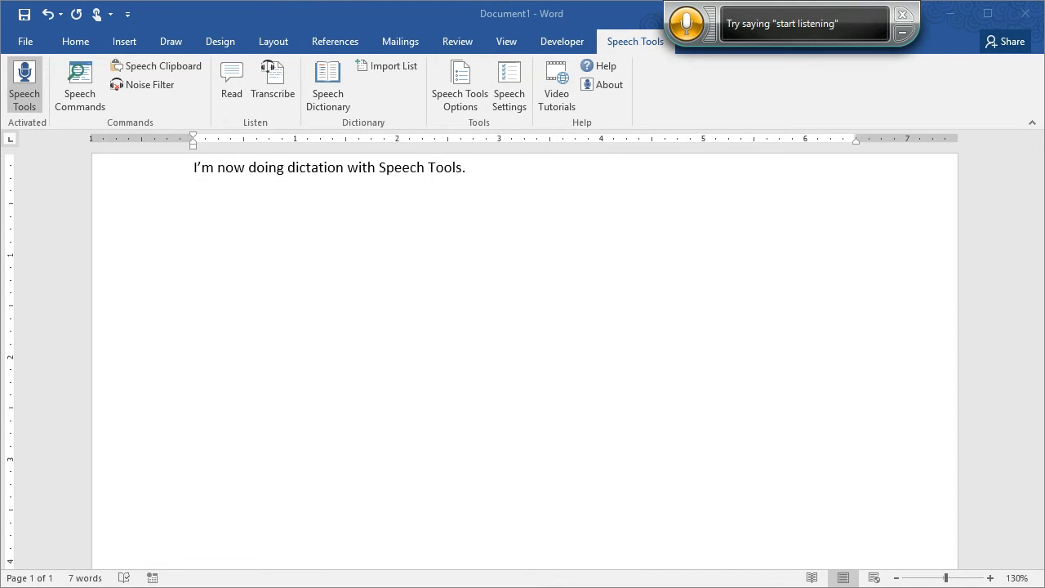
# Step: Return to the Word document, check the Speech Recognition settings for voice training, and close them
pyautogui.click(530, 285)
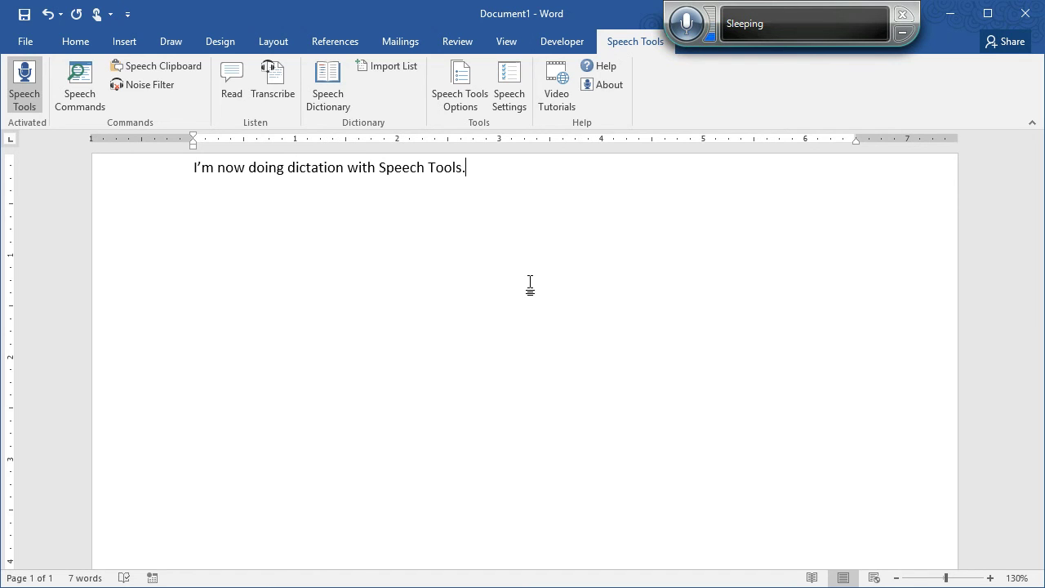
pyautogui.click(513, 96)
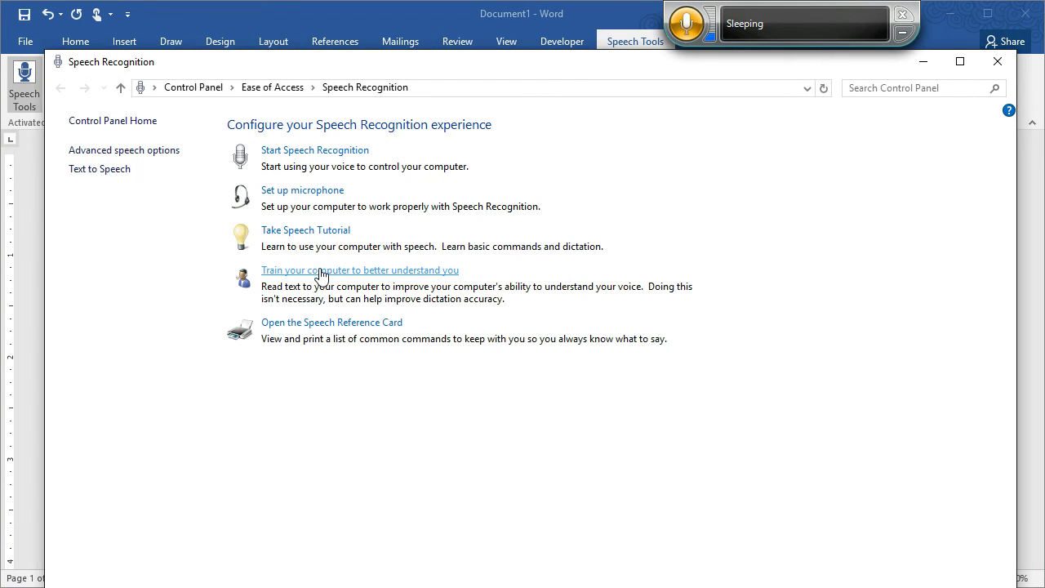
pyautogui.click(1000, 63)
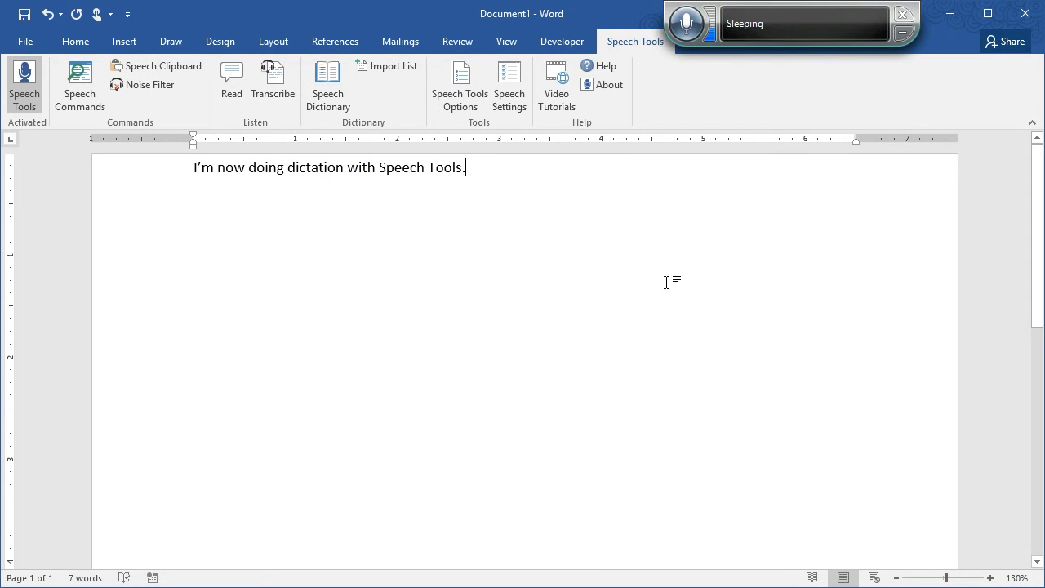